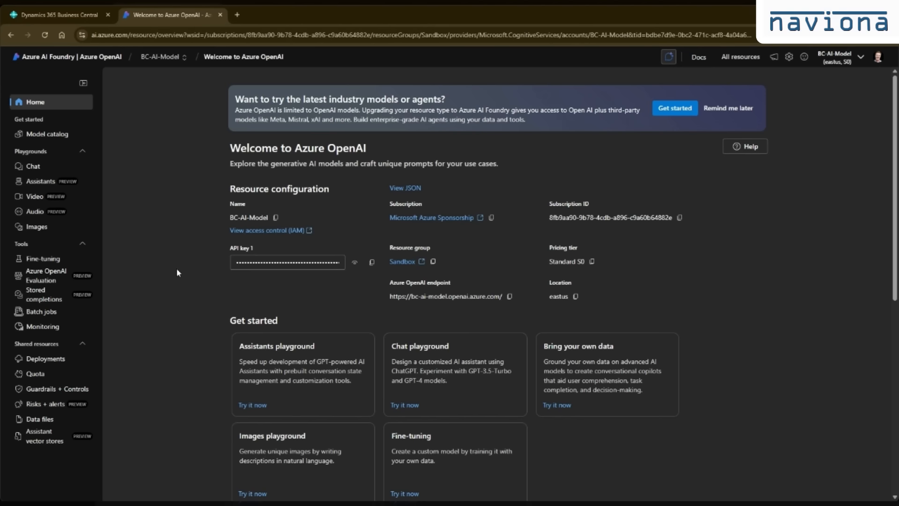
Step: Open the gpt-5-mini model deployment and examine its Azure endpoint URL and deployment name
left_click(47, 364)
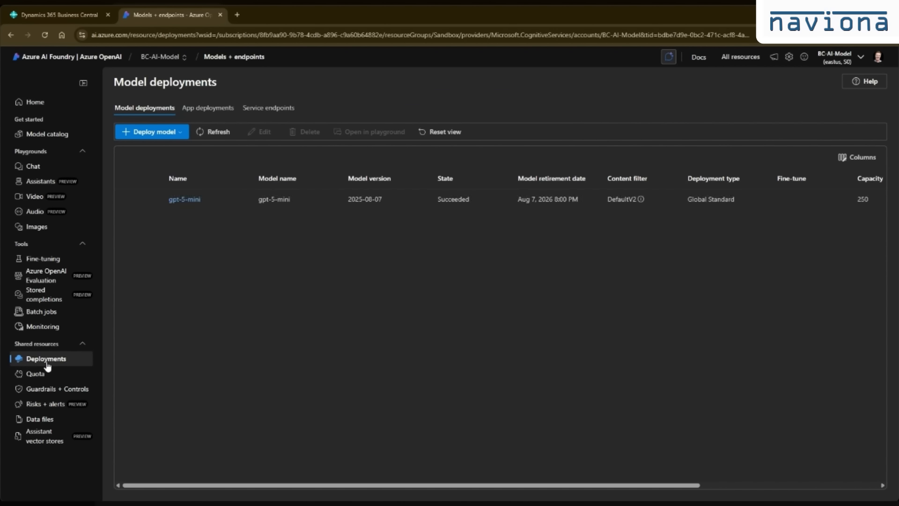
left_click(178, 202)
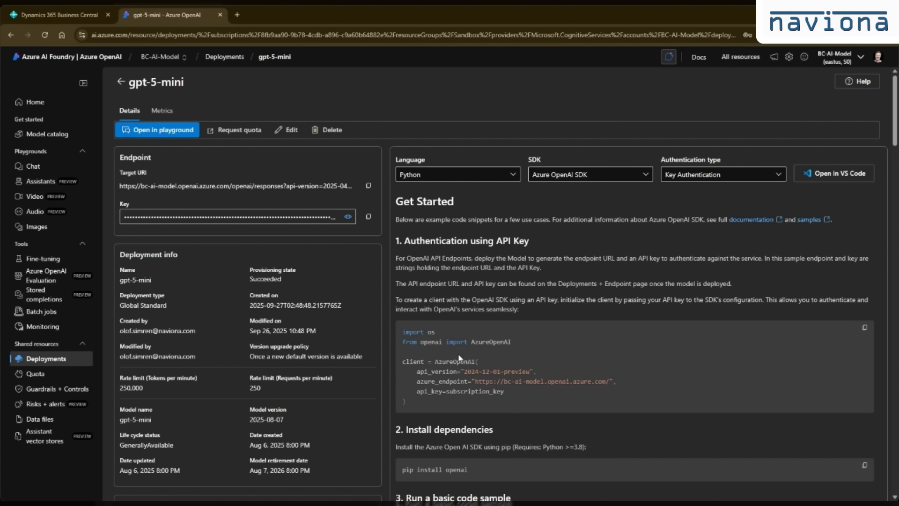
left_click_drag(476, 381, 609, 384)
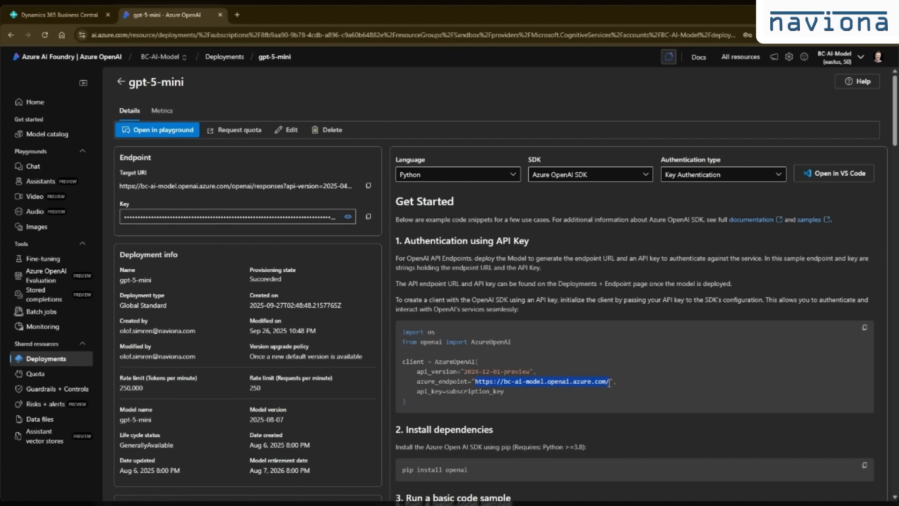
left_click(588, 360)
left_click_drag(190, 80, 129, 82)
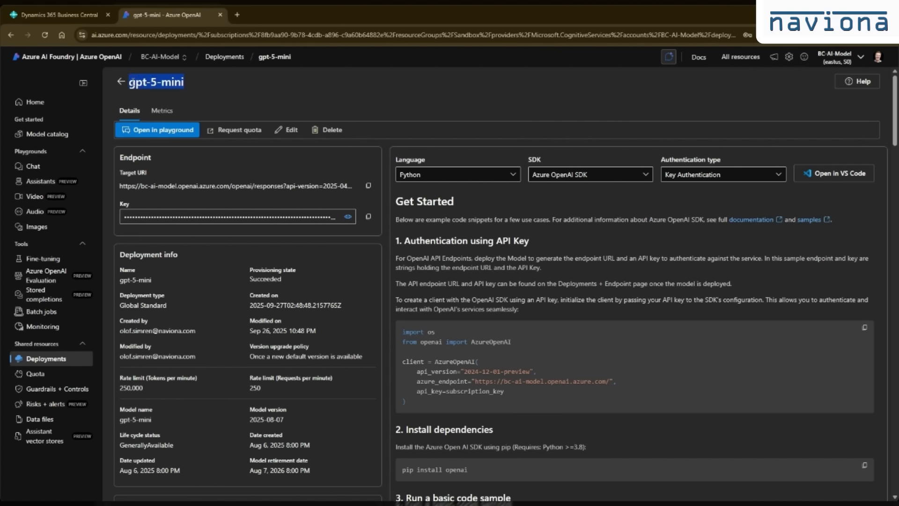
left_click(226, 82)
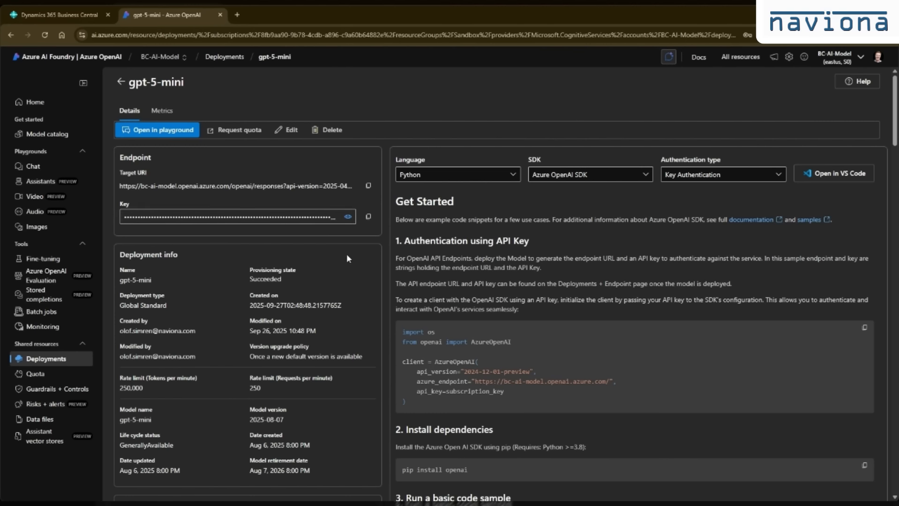
Step: Switch to Business Central, find the Copilot Inventory Queries Setup page and open it to check the endpoint and deployment fields
left_click(72, 17)
left_click(757, 57)
type("copilot in")
left_click(158, 148)
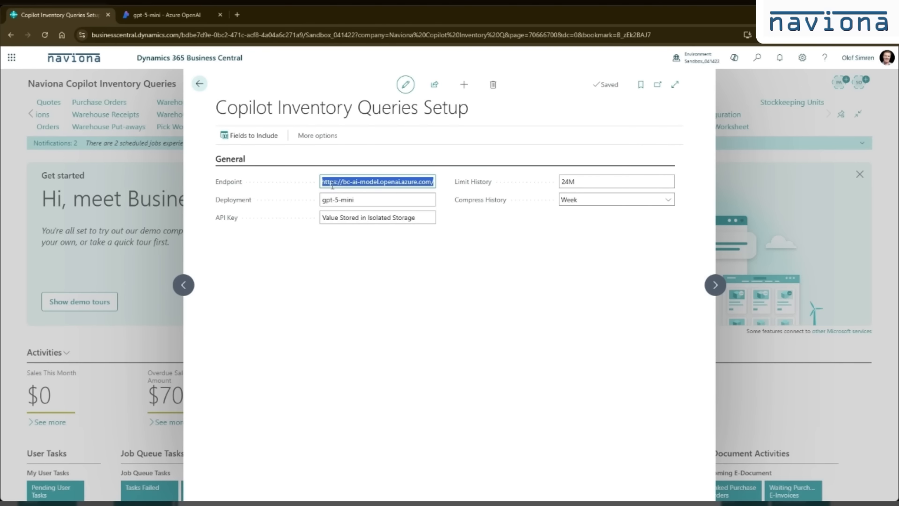
mouse_move(232, 206)
mouse_move(485, 186)
Step: Review the Limit History setting and the available Compress History options in the Copilot setup
left_click(601, 184)
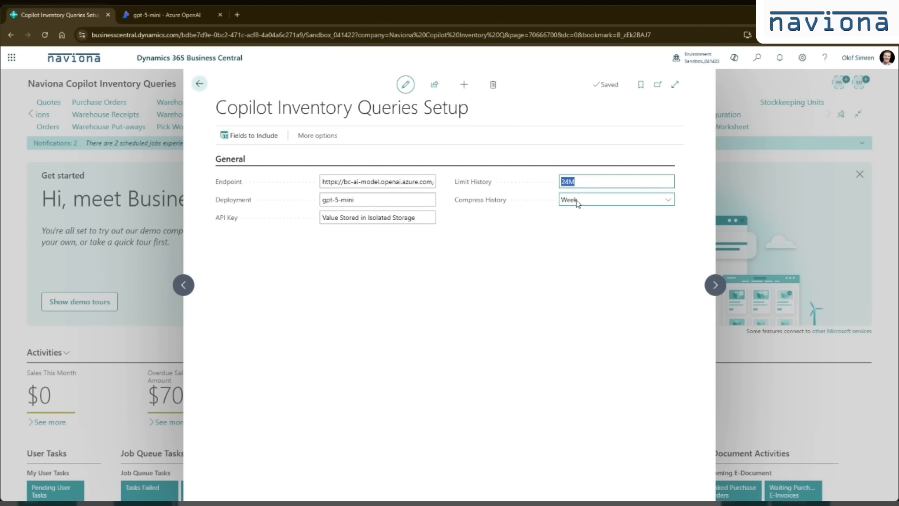
left_click(592, 202)
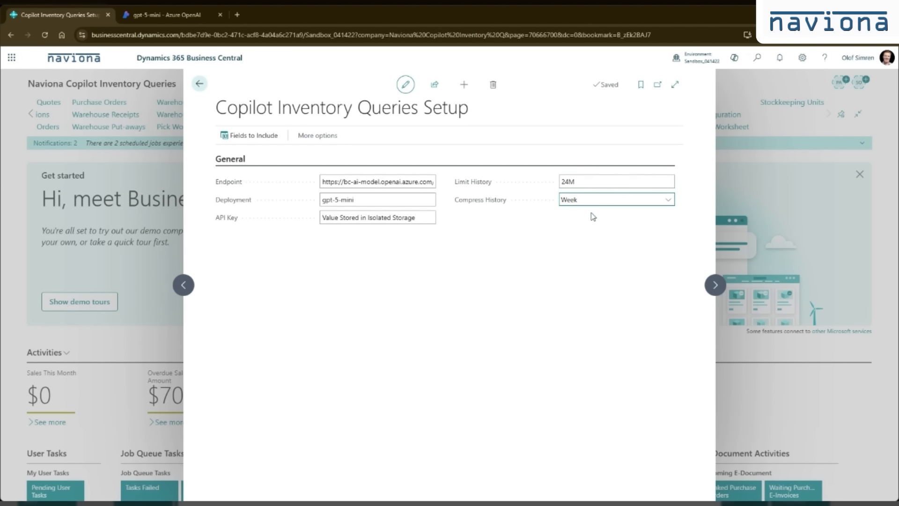
left_click(592, 214)
left_click(601, 201)
left_click(599, 223)
key("Up")
Step: In the setup's Fields to Include list, include the Item table's Shelf No. field and exclude its Type field
left_click(259, 139)
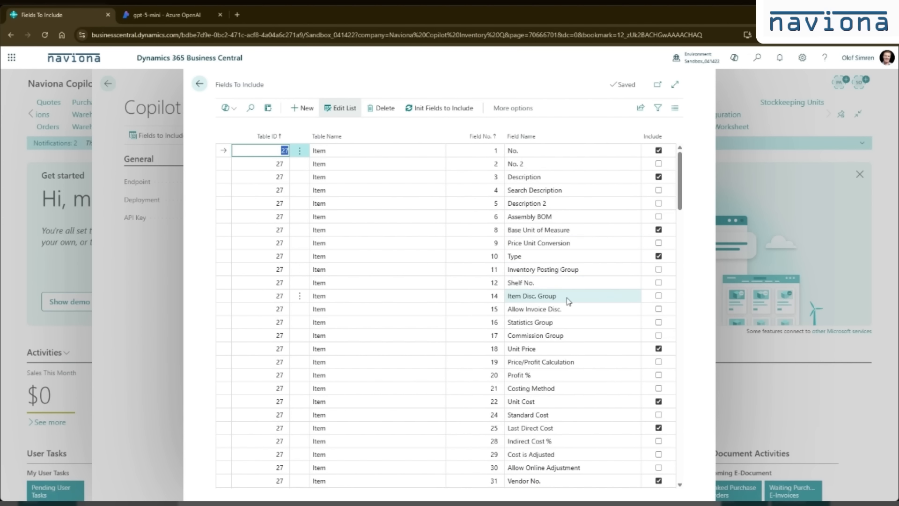
left_click(660, 285)
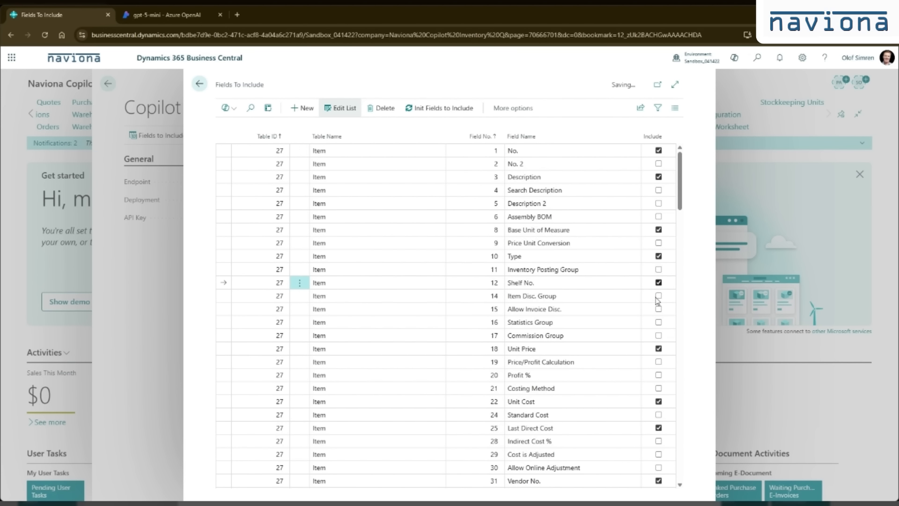
left_click(572, 299)
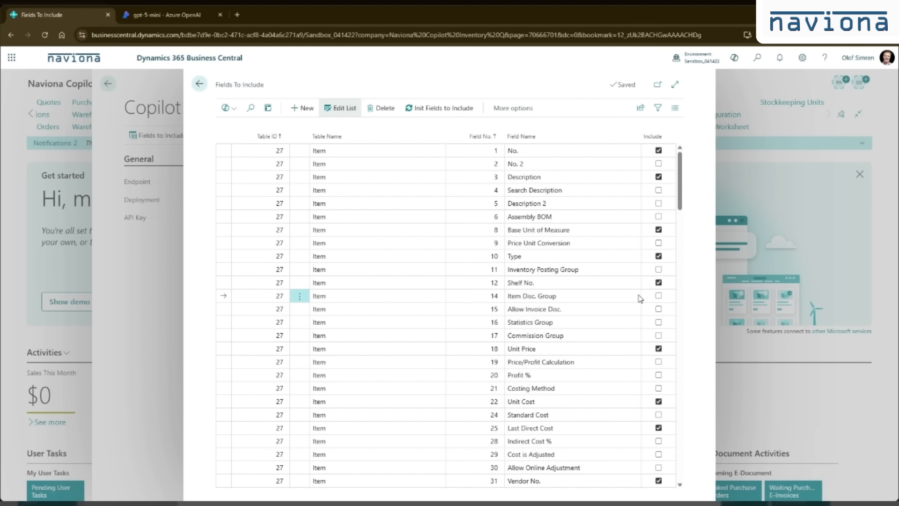
left_click(659, 257)
left_click(609, 283)
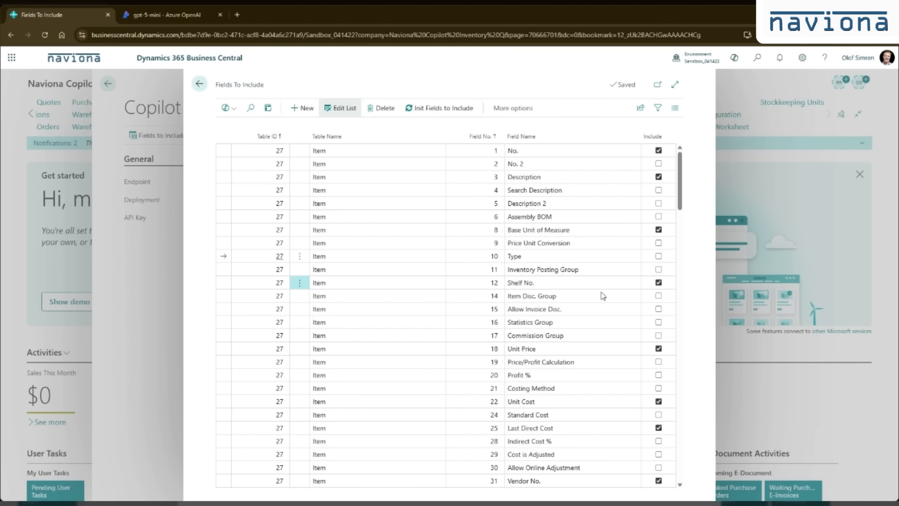
Step: Review which Item and Item Ledger Entry fields are included, and return to the home page
scroll(560, 259, "down", 15)
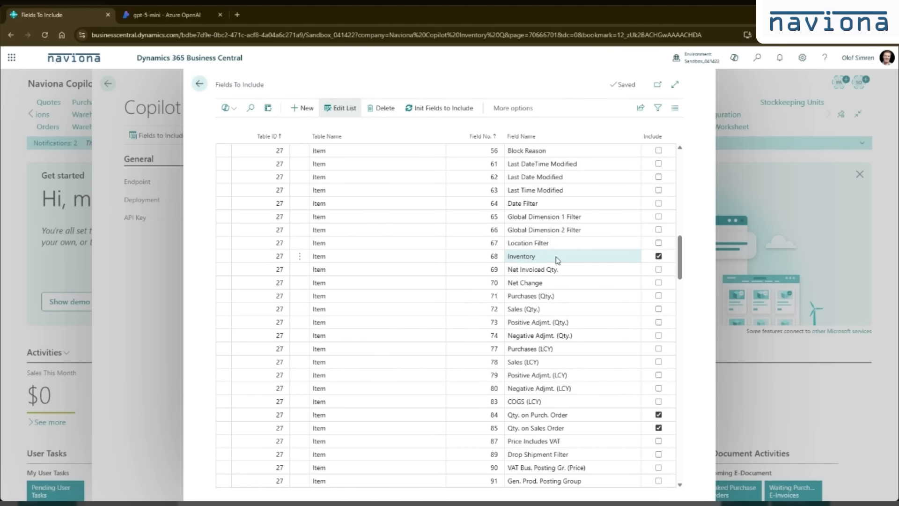
scroll(555, 262, "down", 20)
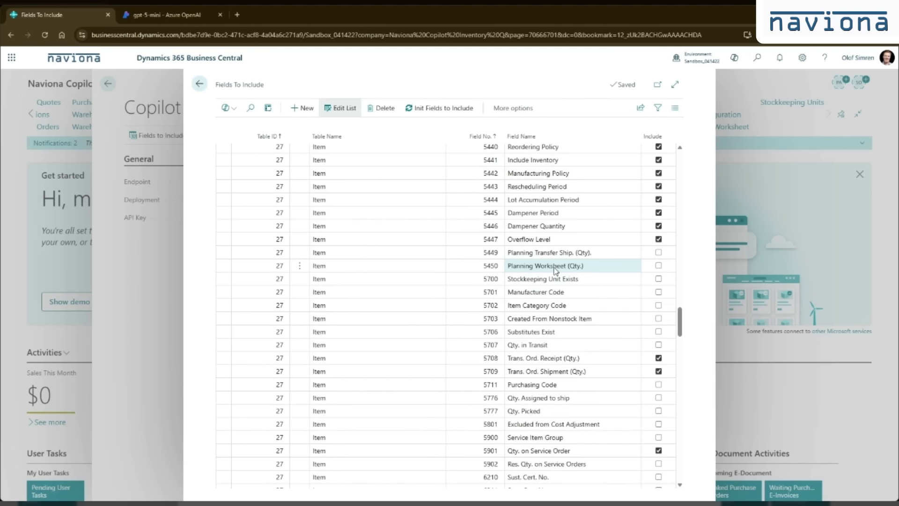
scroll(555, 270, "down", 20)
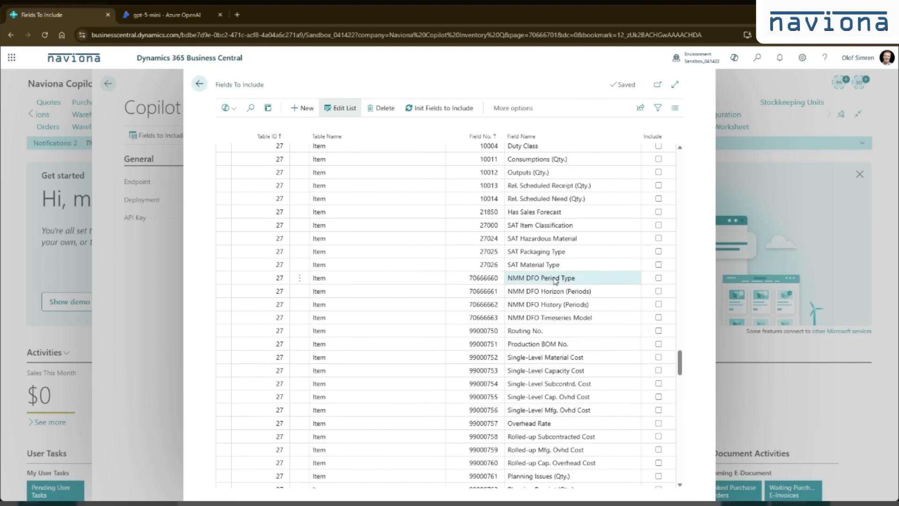
scroll(555, 280, "down", 15)
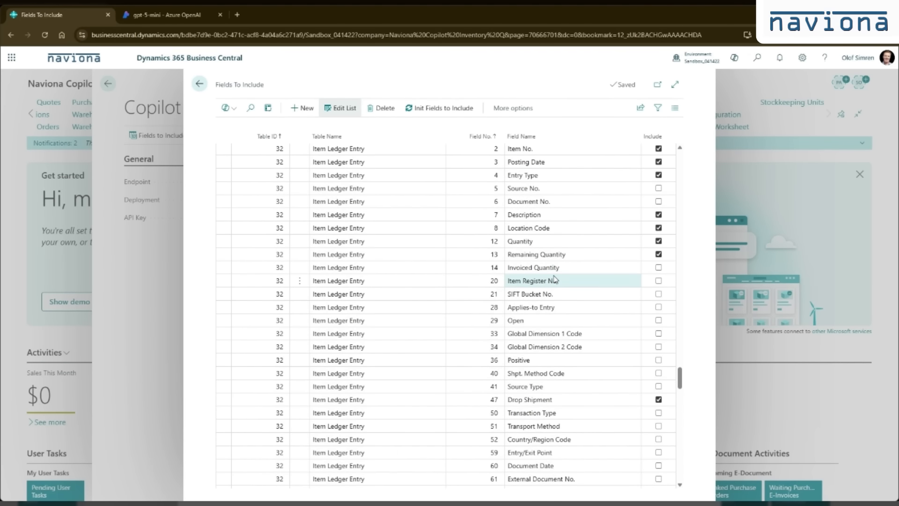
scroll(533, 279, "down", 10)
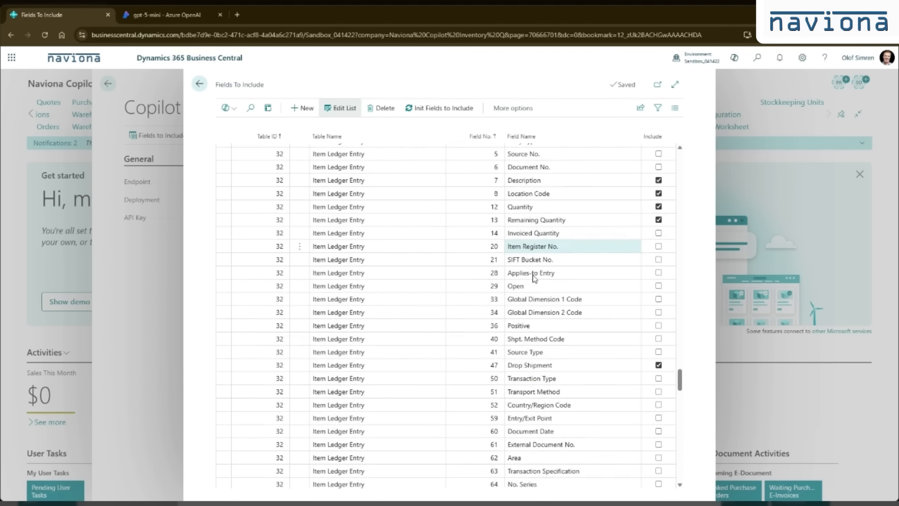
left_click(199, 84)
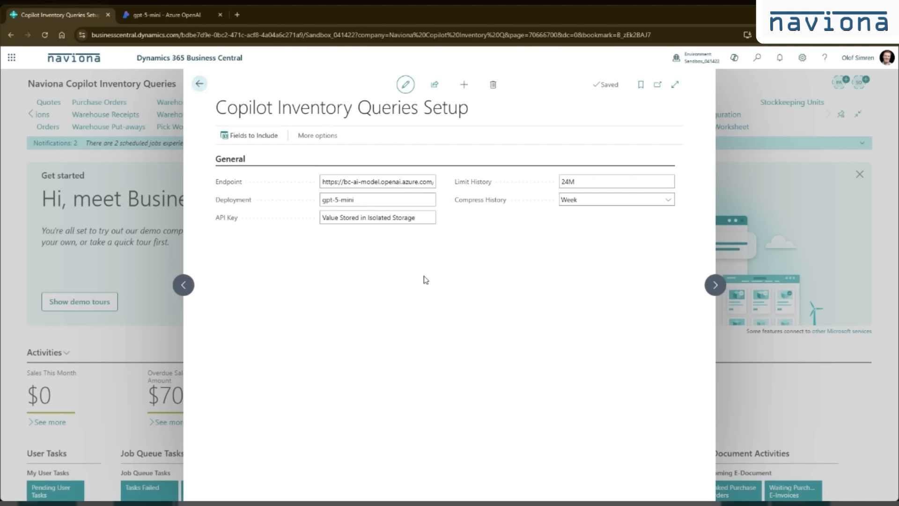
left_click(199, 84)
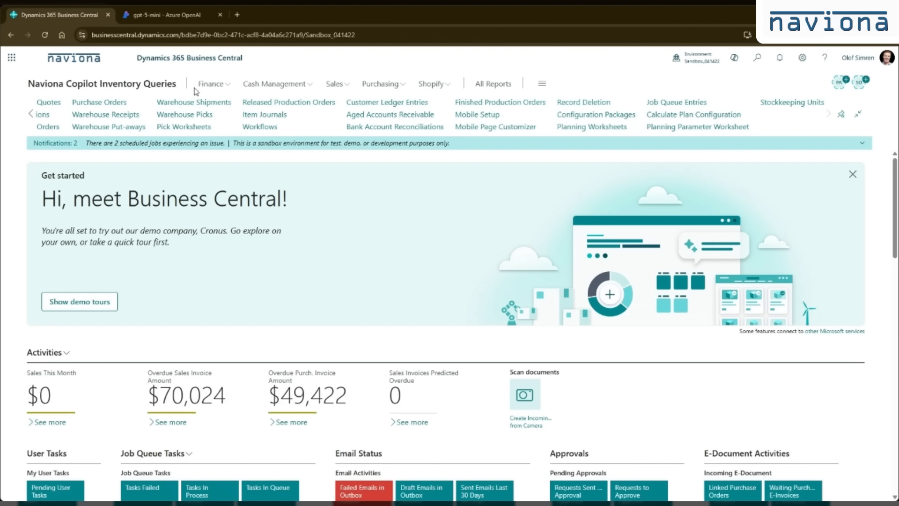
Step: Open the stockkeeping unit card for item DF-10000, TAMPA Lamp, at location EAST
left_click(790, 103)
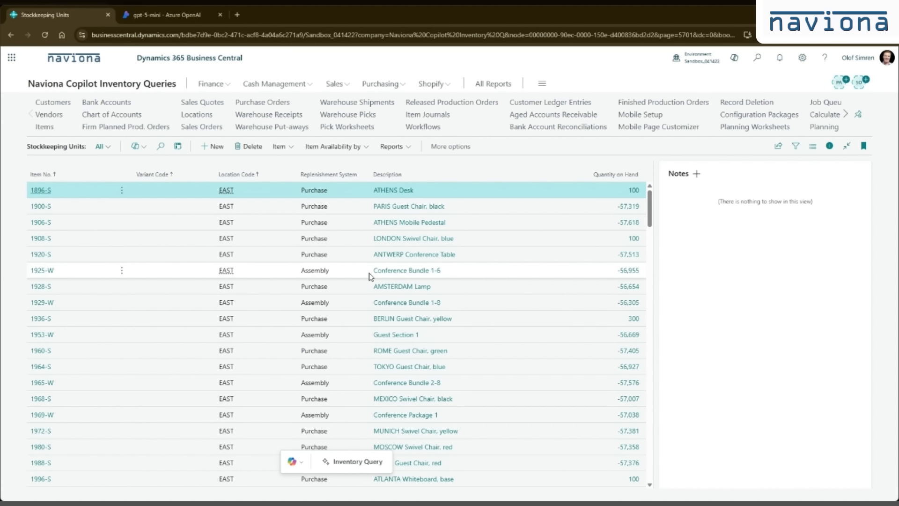
scroll(355, 279, "down", 4)
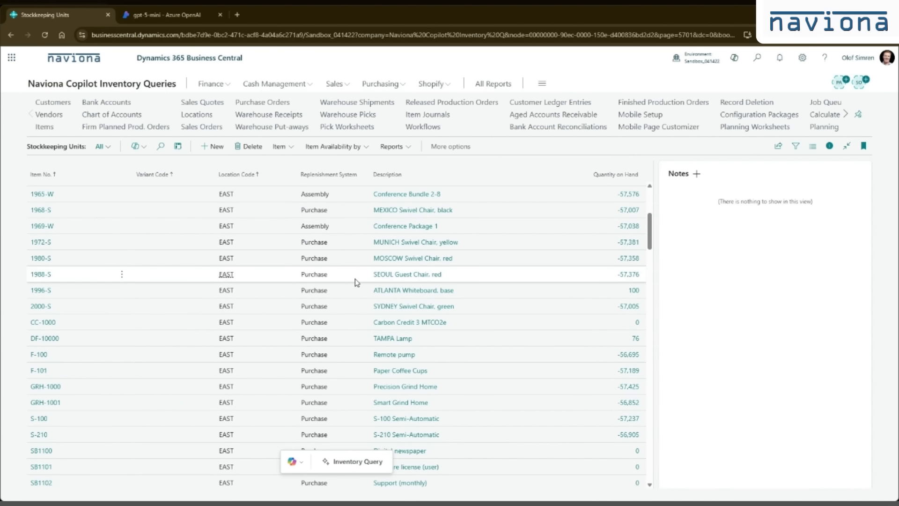
left_click(334, 339)
left_click(45, 342)
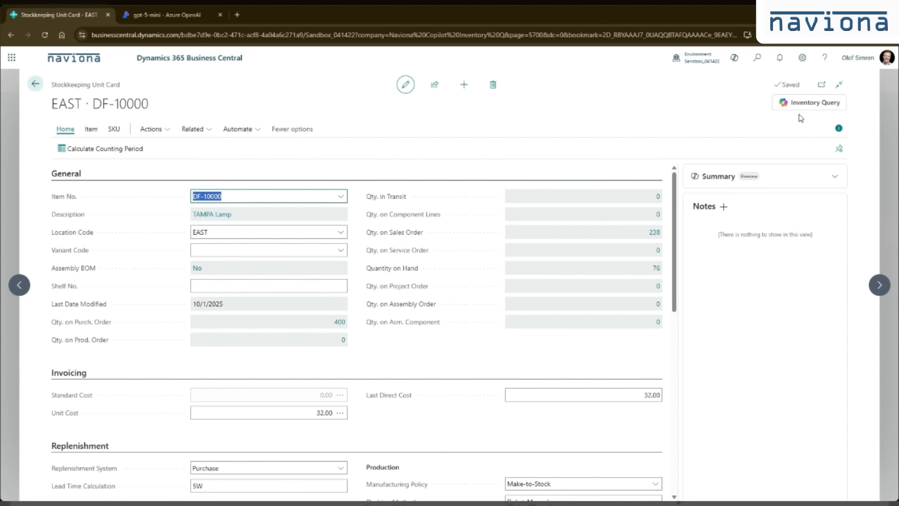
Step: Generate a Copilot inventory query answer for the prompt "Please suggest a reorder point and reorder quantity for this item"
left_click(815, 105)
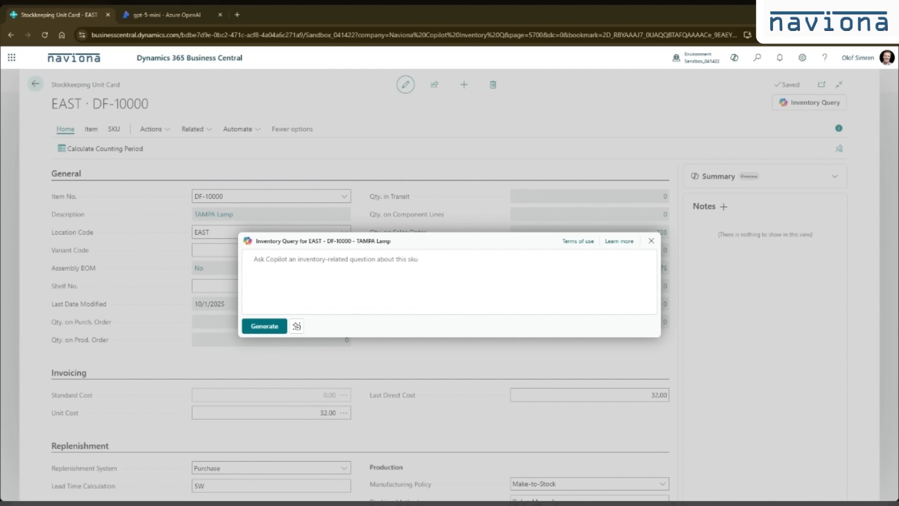
left_click(278, 261)
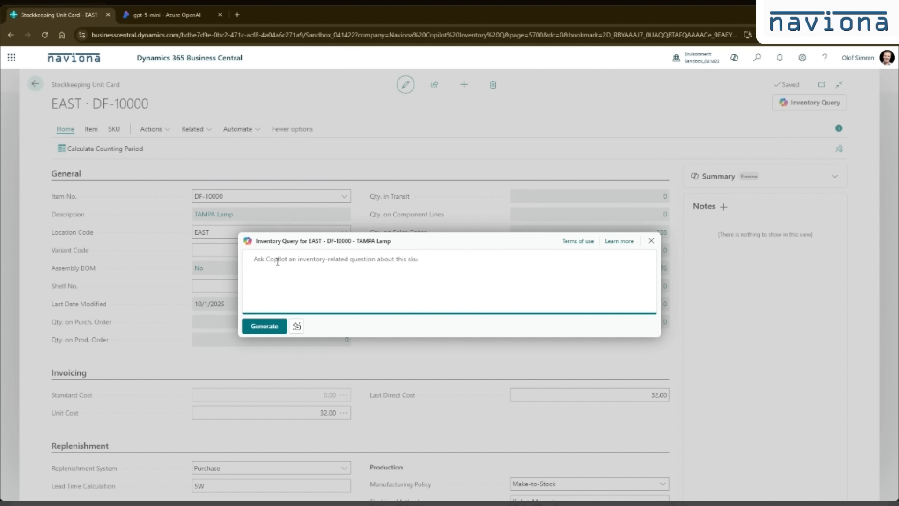
type("Please suggest a reorder point and reorder quantity for this item")
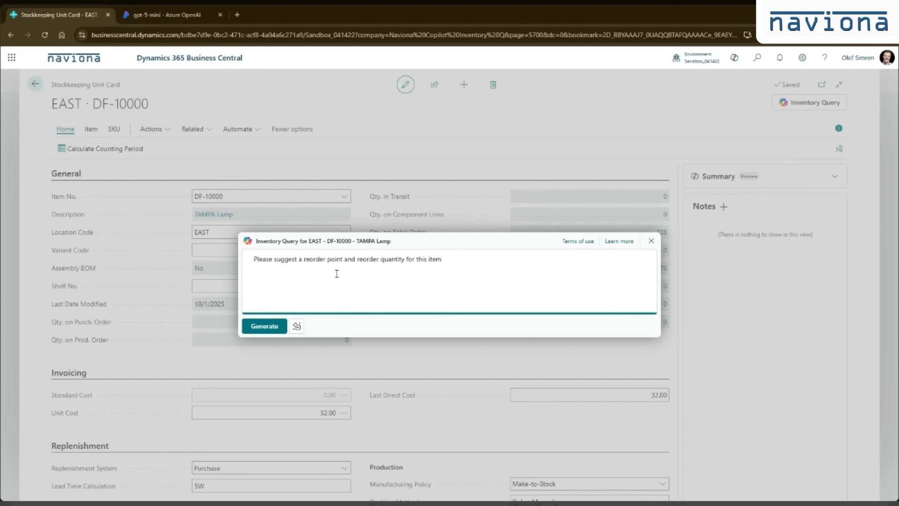
left_click(265, 326)
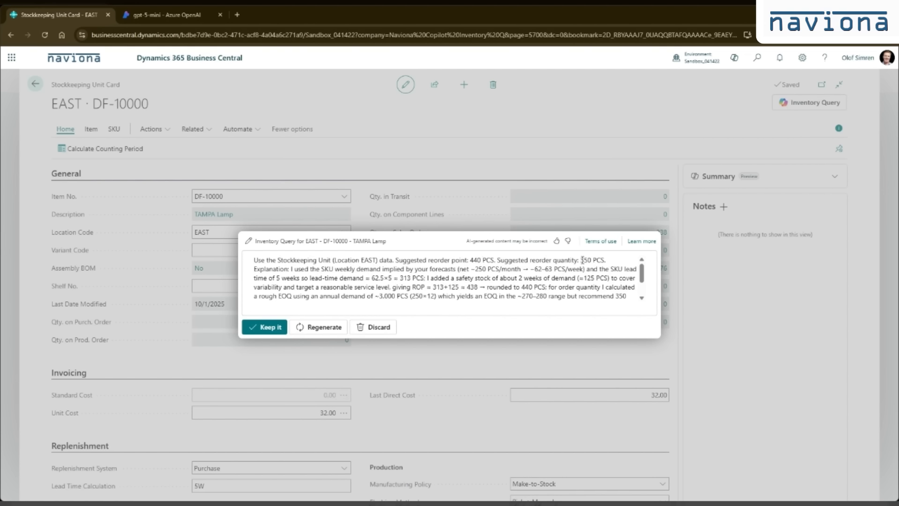
Step: Examine the generated answer's suggested reorder point, reorder quantity and the explanation behind them
left_click_drag(257, 257, 676, 262)
left_click(260, 268)
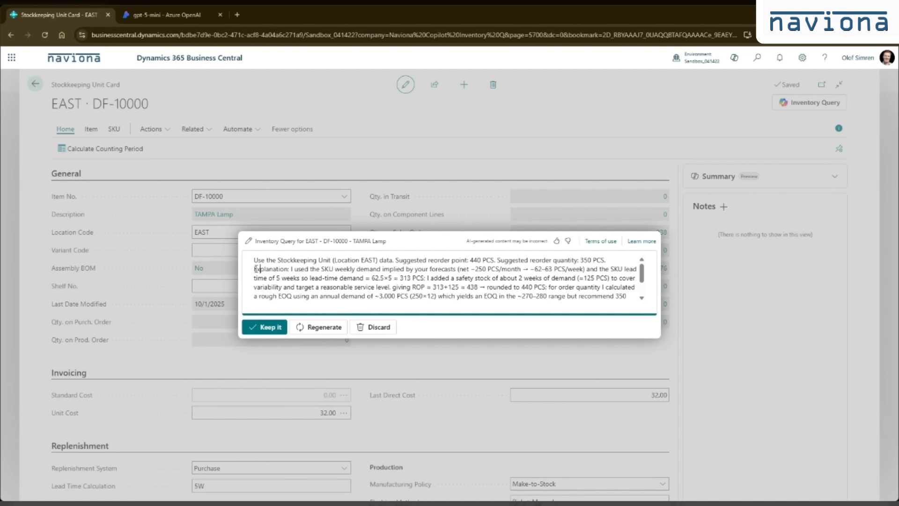
left_click_drag(256, 269, 264, 269)
left_click(281, 270)
scroll(639, 290, "down", 3)
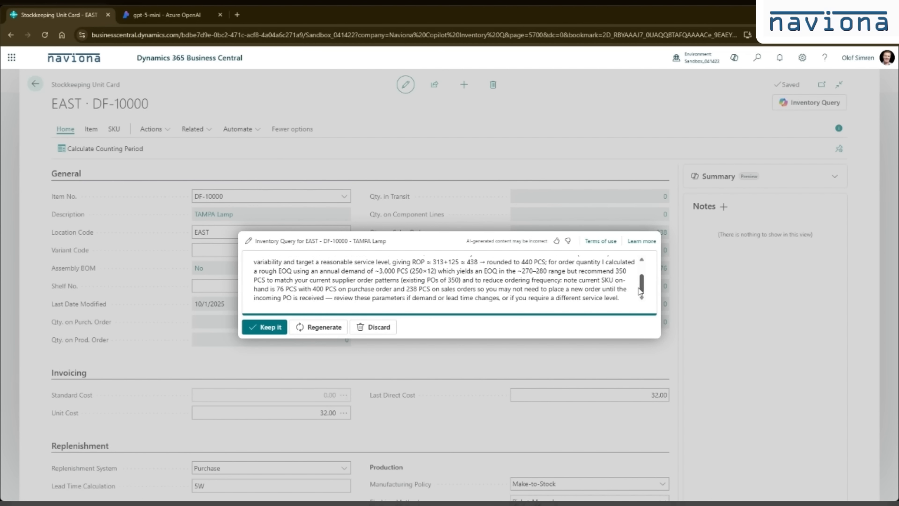
scroll(640, 290, "up", 3)
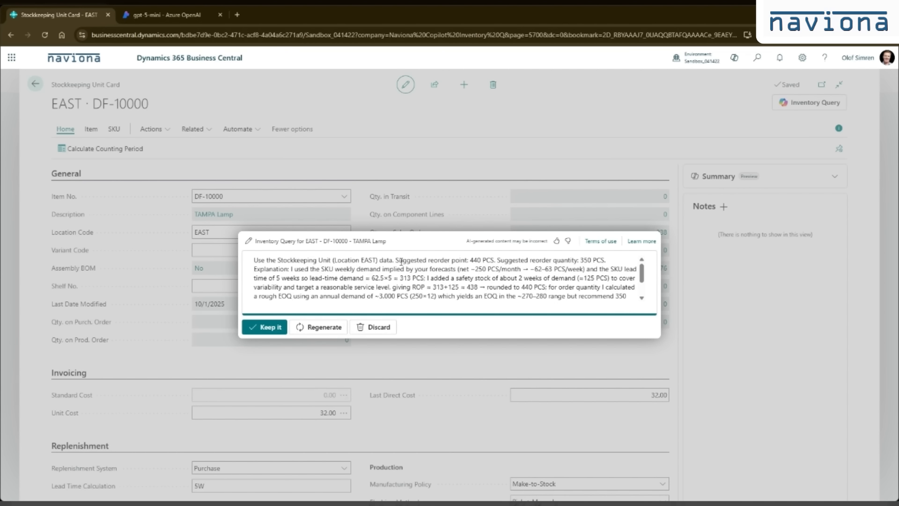
left_click_drag(396, 261, 611, 260)
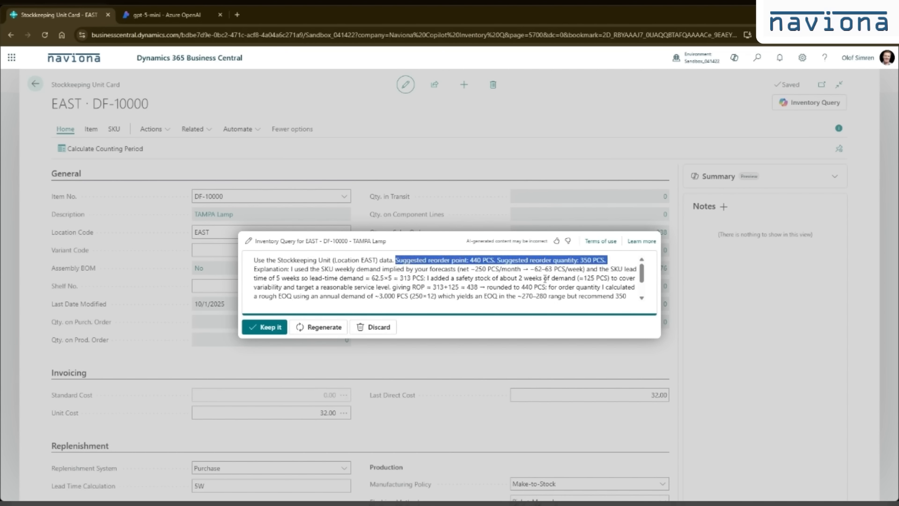
left_click(528, 281)
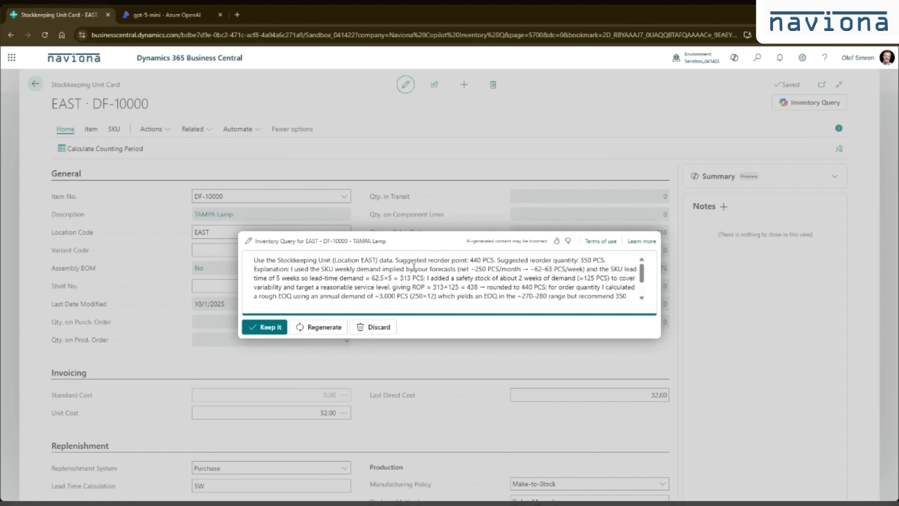
Step: Keep the Copilot answer as a note on the stockkeeping unit and view the saved note
left_click(269, 331)
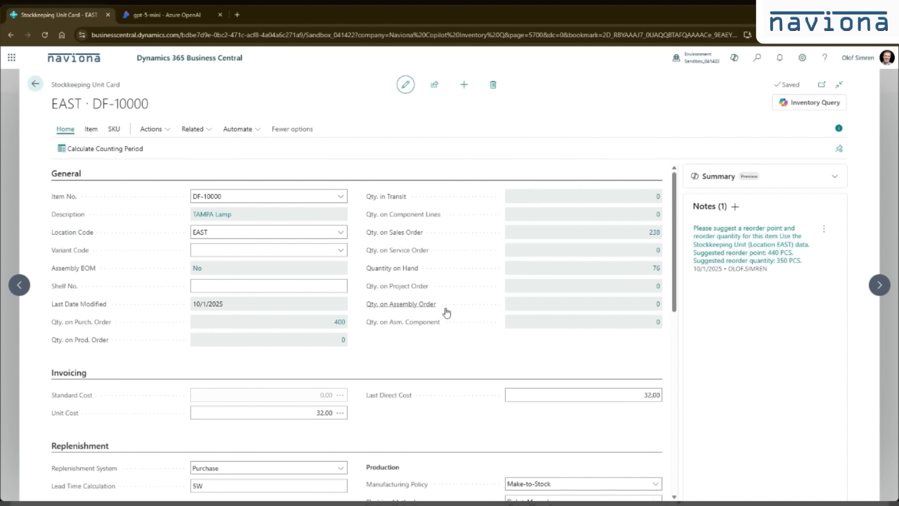
left_click(766, 249)
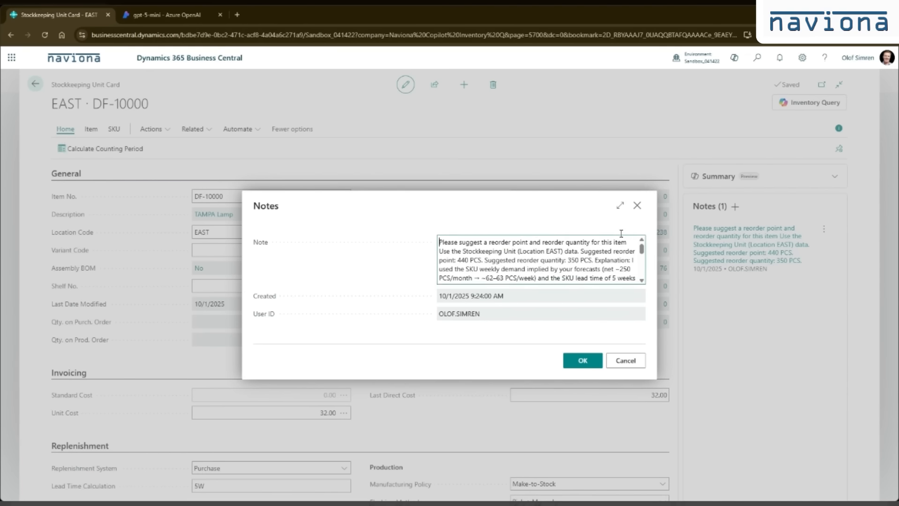
left_click(638, 205)
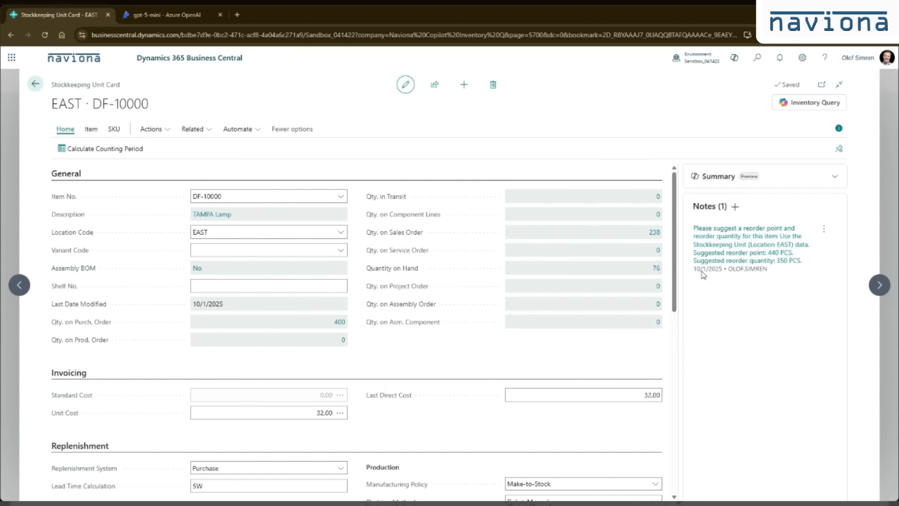
Step: Ask Copilot "When should I replenish this item and how many should I purchase?" for the stockkeeping unit and keep the answer as a note
left_click(826, 108)
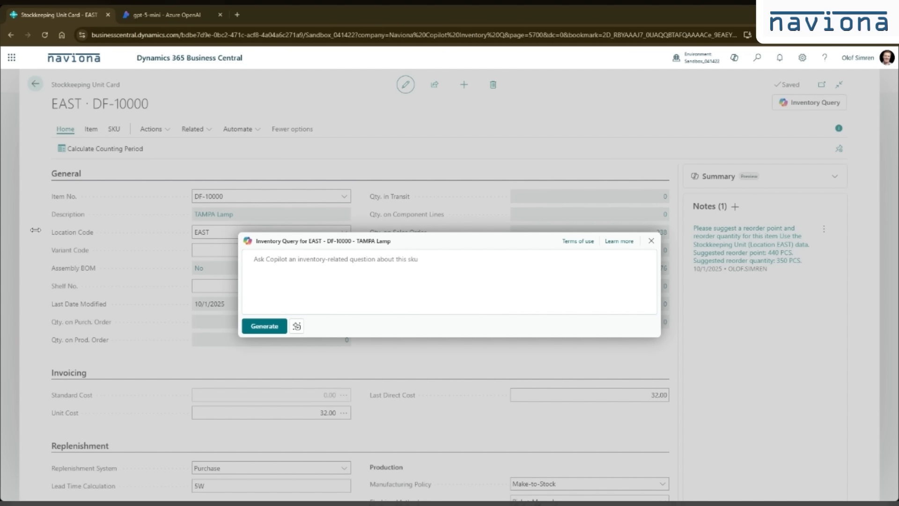
left_click(466, 293)
type("When should I replenish this item and how many should I purchase?")
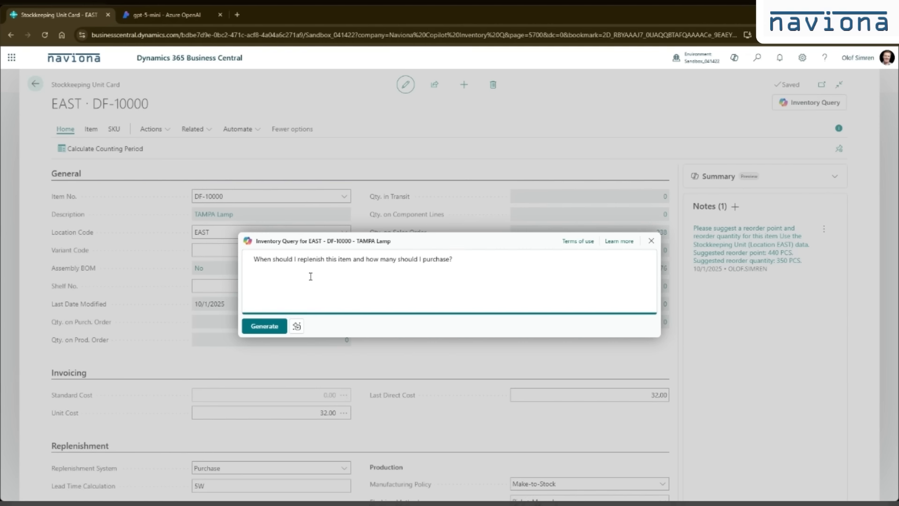
left_click(263, 326)
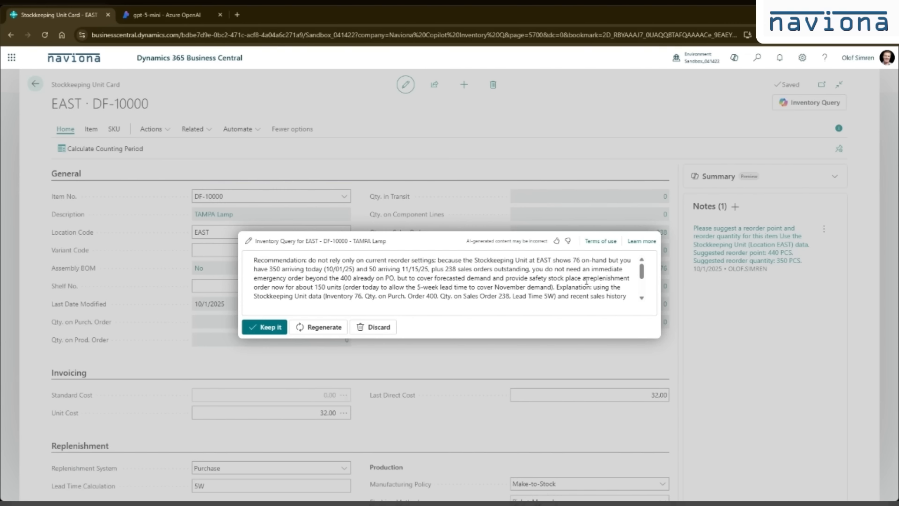
mouse_move(643, 271)
left_mouse_down()
mouse_move(644, 285)
mouse_move(643, 271)
left_mouse_up()
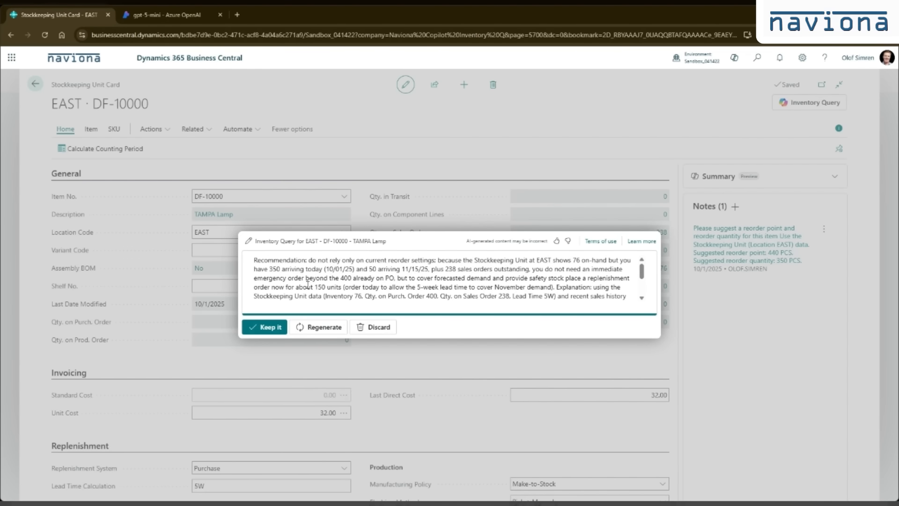
left_click(265, 327)
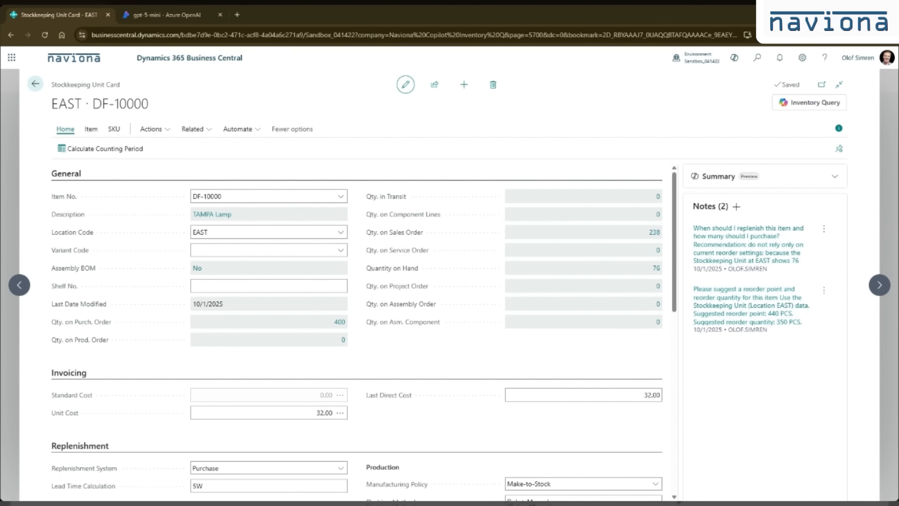
Step: Ask Copilot "Do we have too much inventory on hand for this item?", read through the answer and keep it as a note
left_click(816, 108)
type("Do we have too much inventory on hand for this item?")
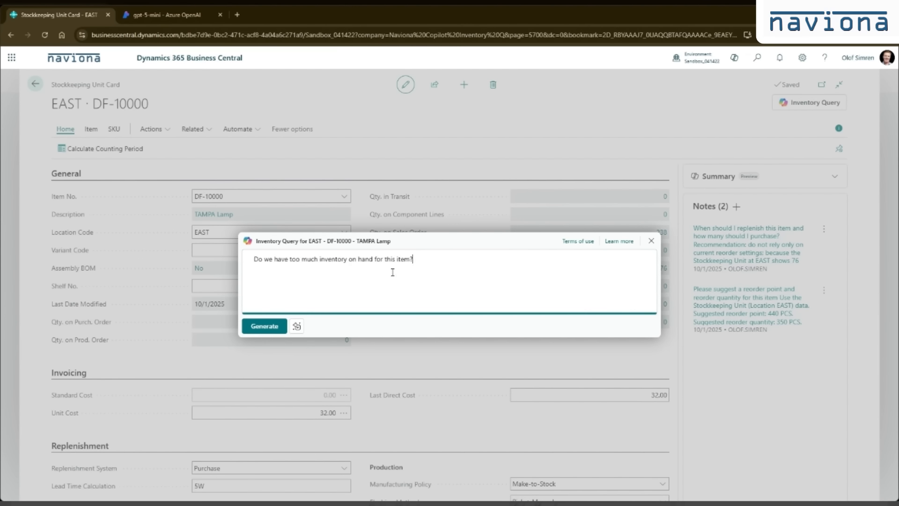
left_click(262, 329)
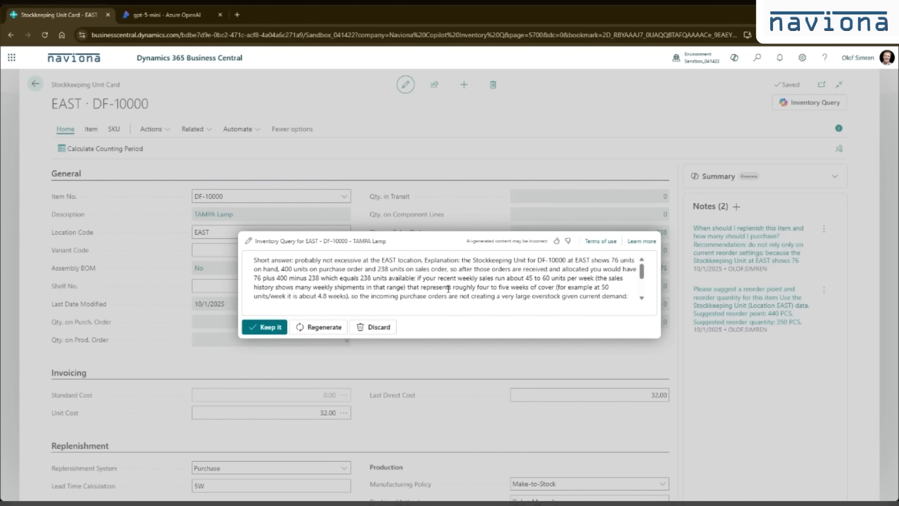
left_click(641, 299)
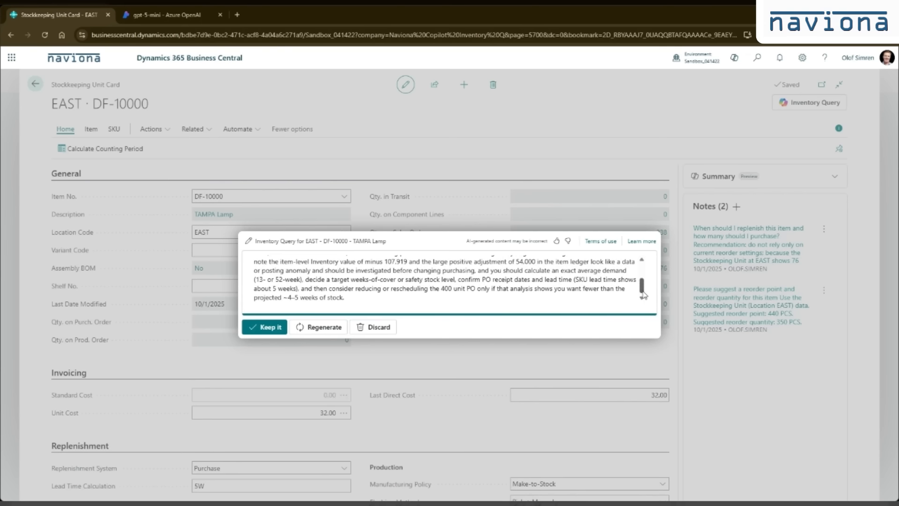
left_click_drag(643, 291, 642, 264)
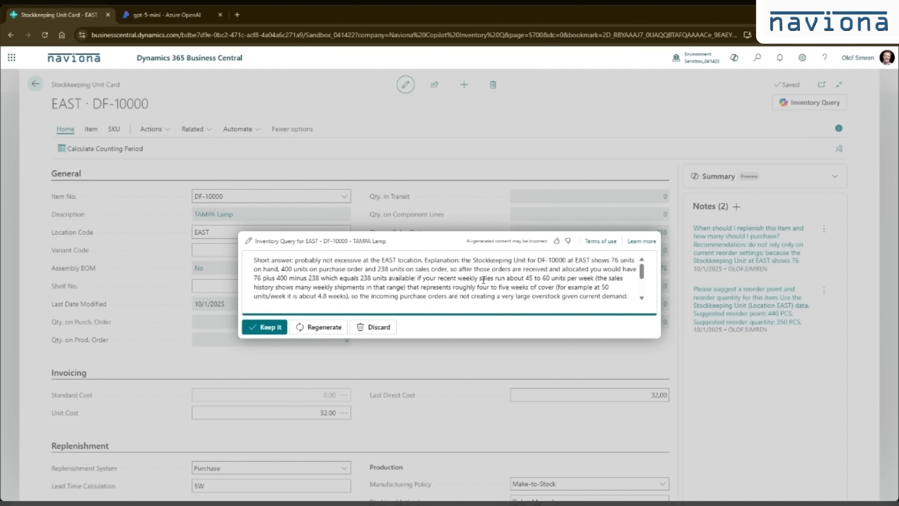
left_click(273, 327)
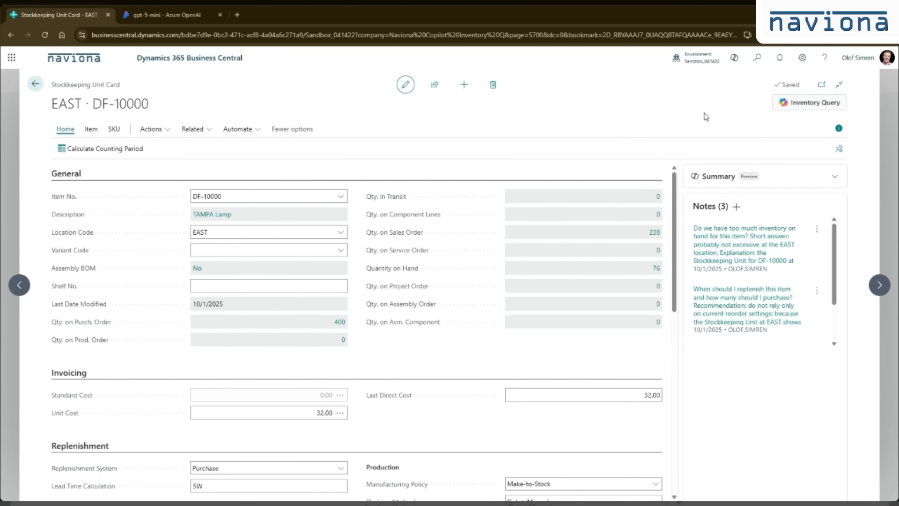
Step: Return to the item list, open an inventory query for item 1896-S, ATHENS Desk, and close it without asking a question
left_click(35, 85)
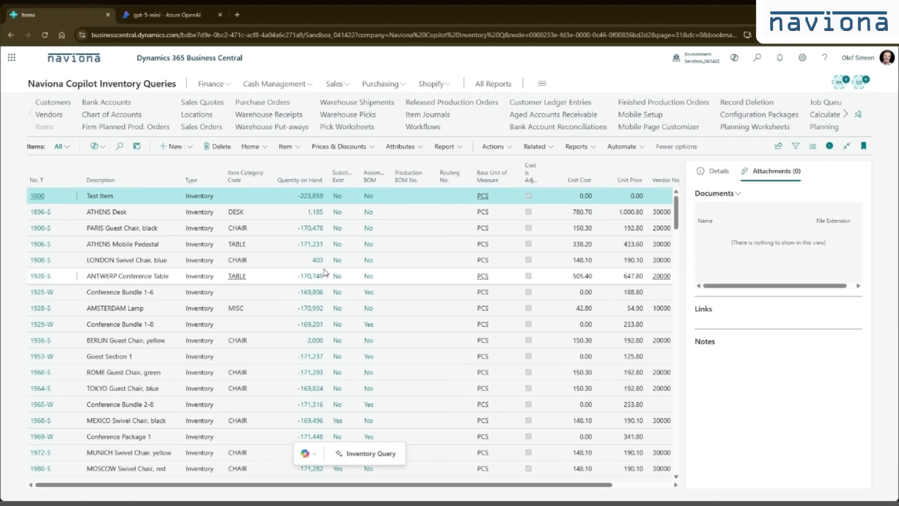
left_click(269, 216)
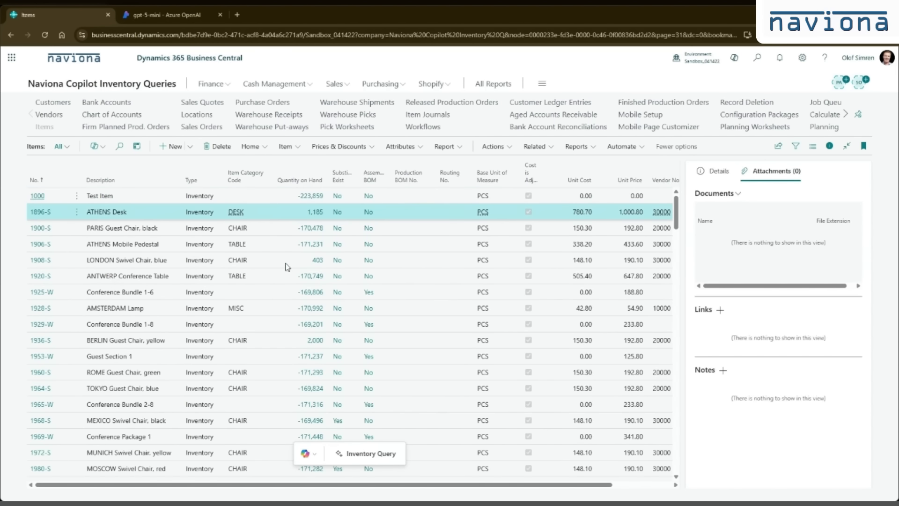
left_click(370, 453)
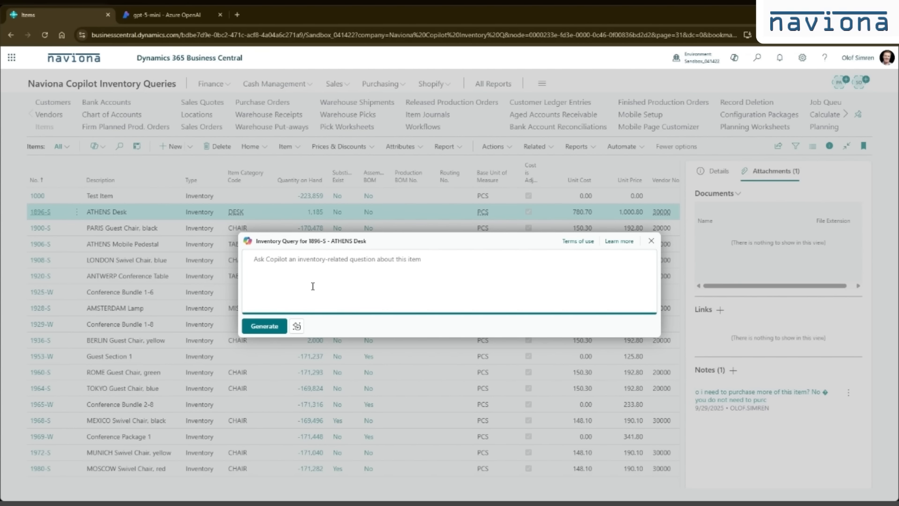
key("Escape")
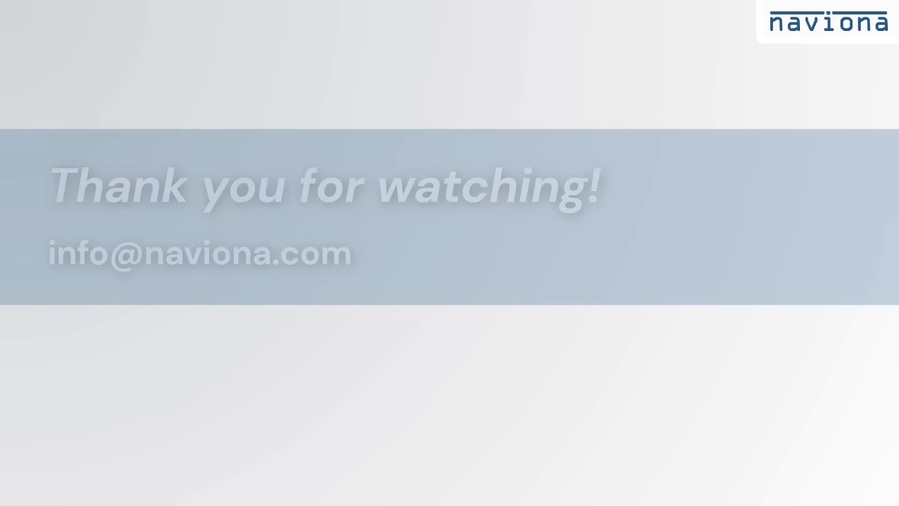